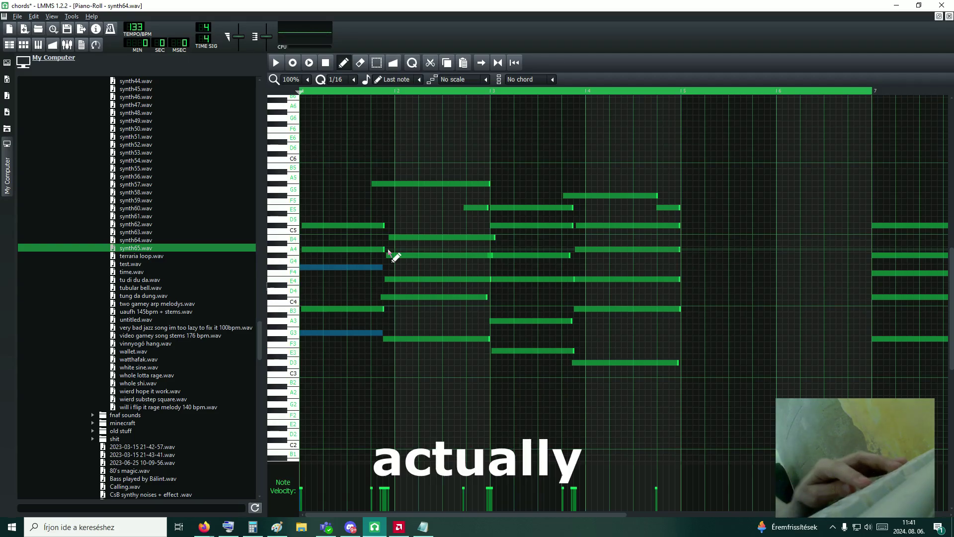
Play the chord progression in the piano roll and look at how its notes overlap between chords.
{"action": "key", "text": "space"}
{"action": "scroll", "coordinate": [457, 158], "scroll_direction": "up", "scroll_amount": 4}
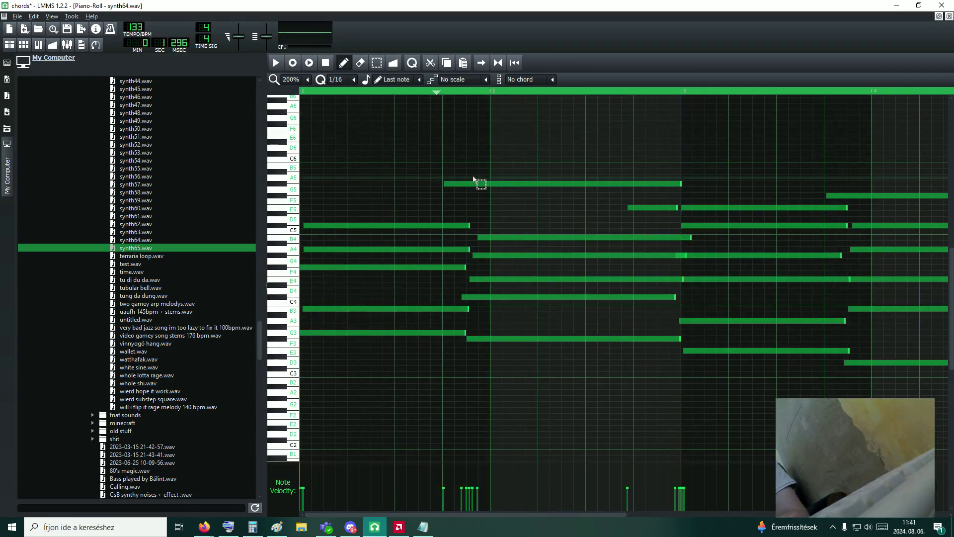
{"action": "left_click", "coordinate": [312, 308]}
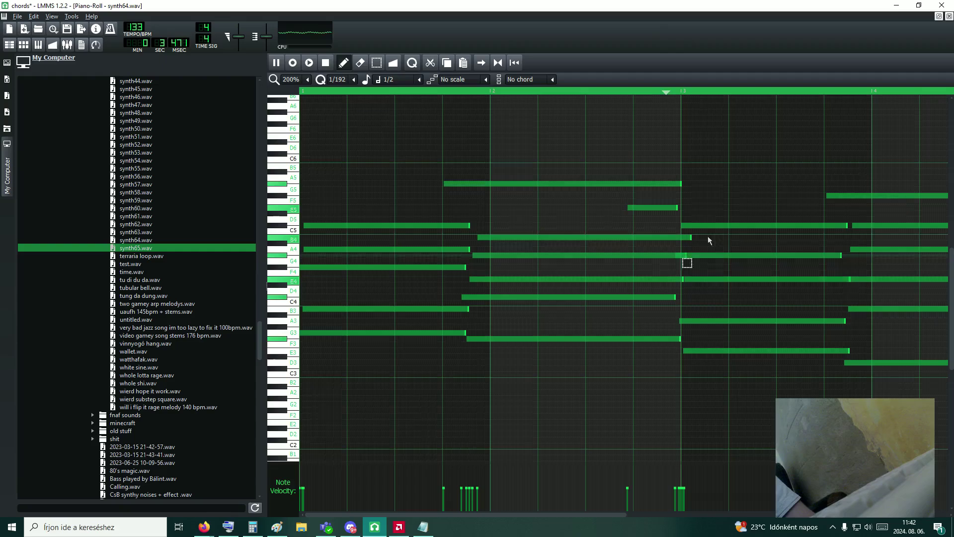
{"action": "scroll", "coordinate": [657, 324], "scroll_direction": "down", "scroll_amount": 1}
{"action": "key", "text": "space"}
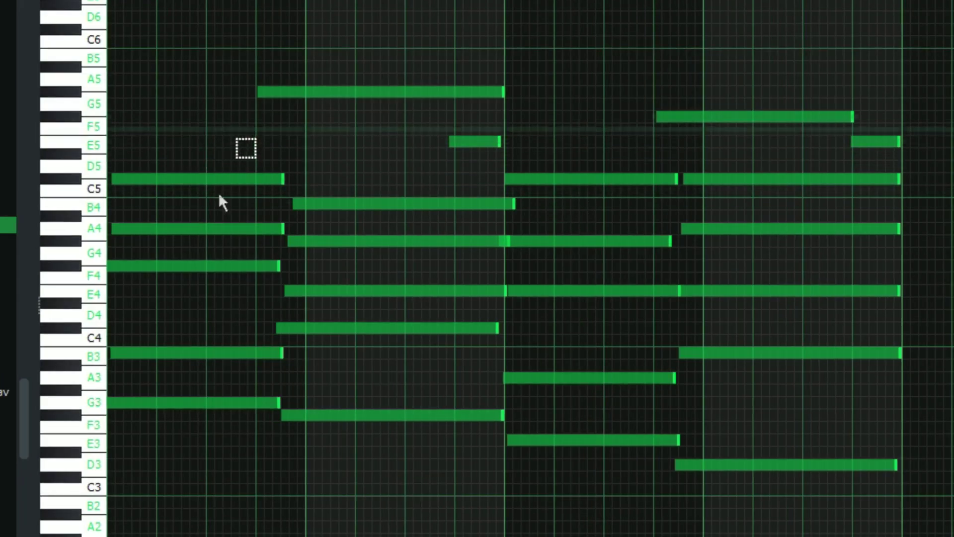
Examine the notes of the first chords, including the short A5 and G5 notes above the sustained chord.
{"action": "left_click_drag", "start_coordinate": [245, 149], "coordinate": [273, 497]}
{"action": "left_click_drag", "start_coordinate": [288, 193], "coordinate": [415, 529]}
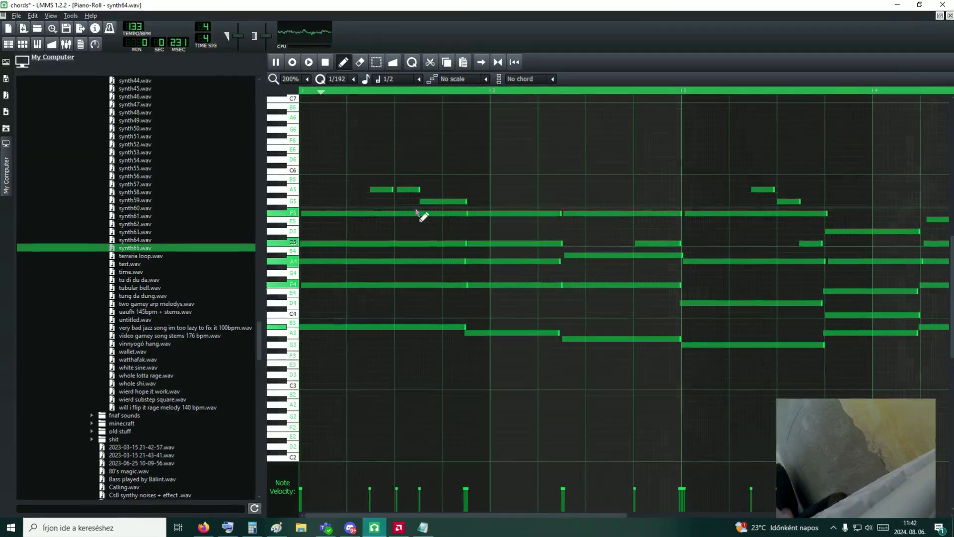
{"action": "left_click_drag", "start_coordinate": [364, 182], "coordinate": [448, 214]}
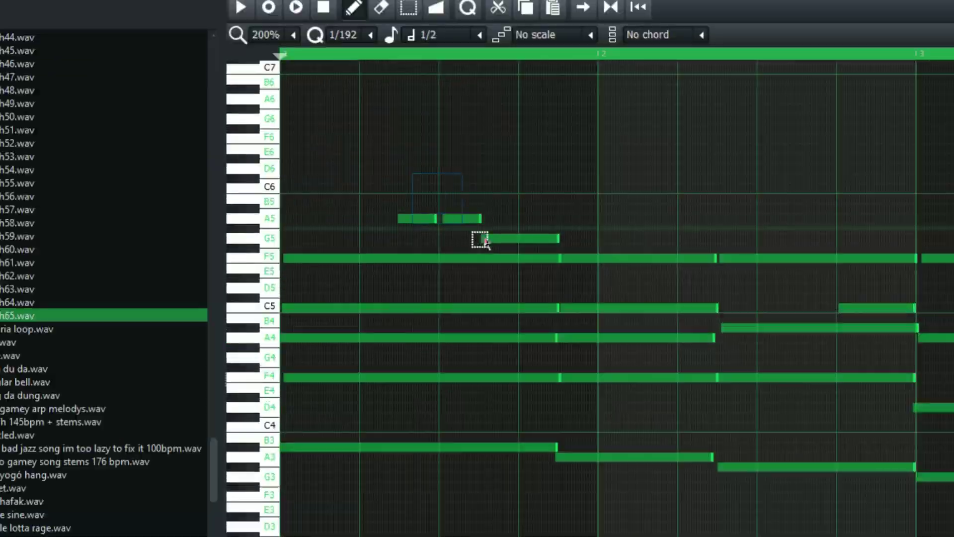
{"action": "key", "text": "Delete"}
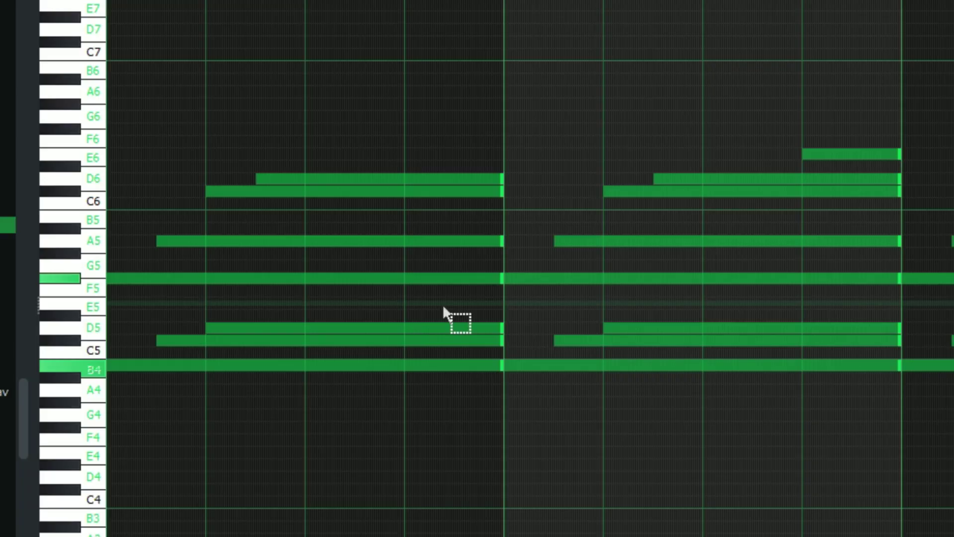
Highlight the staggered chord in the first bar and the rising chord in bars 5 and 6 for comparison.
{"action": "scroll", "coordinate": [442, 306], "scroll_direction": "down", "scroll_amount": 1}
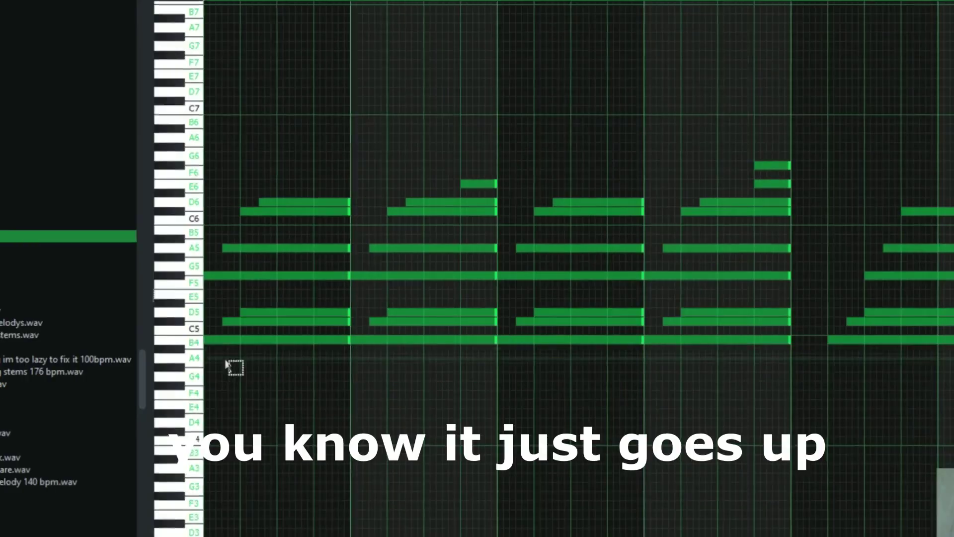
{"action": "left_click_drag", "start_coordinate": [226, 361], "coordinate": [277, 150]}
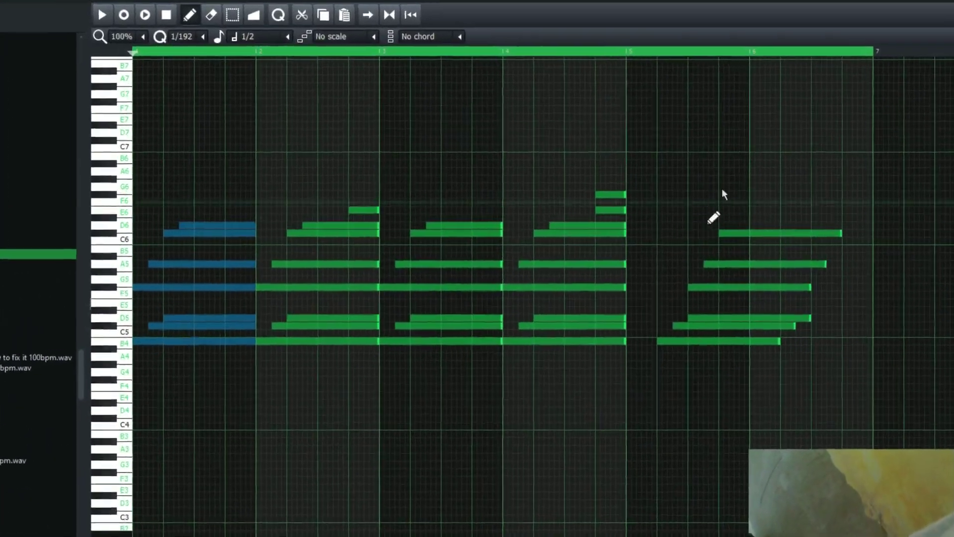
{"action": "left_click_drag", "start_coordinate": [724, 172], "coordinate": [621, 388]}
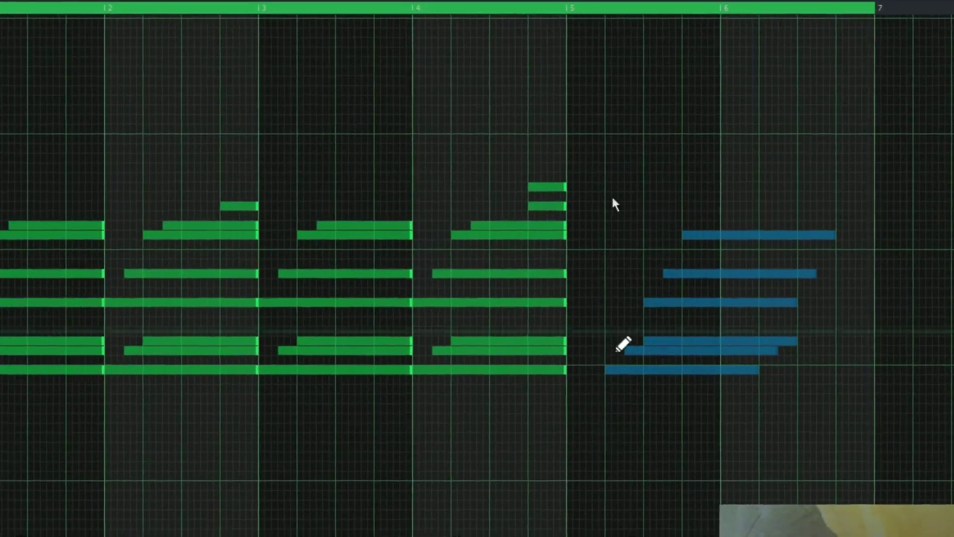
{"action": "left_click", "coordinate": [755, 204]}
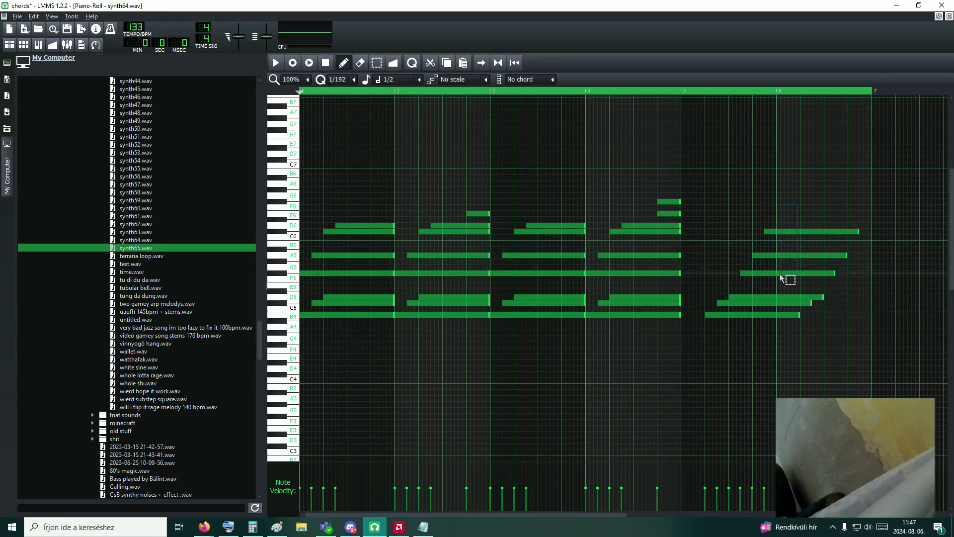
Move the upper three notes of the last staggered chord earlier so they start together with its lower three notes.
{"action": "left_click_drag", "start_coordinate": [782, 277], "coordinate": [782, 279]}
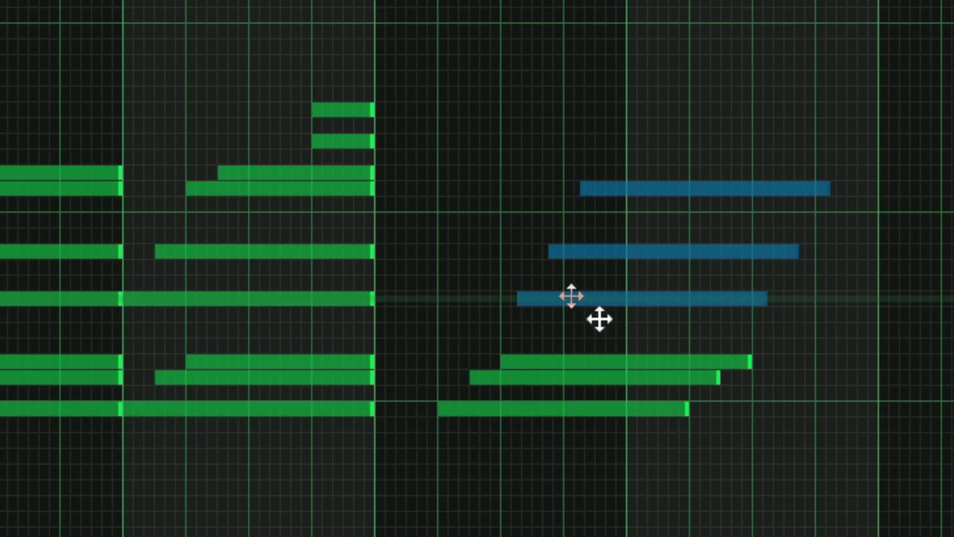
{"action": "left_click_drag", "start_coordinate": [537, 325], "coordinate": [521, 326]}
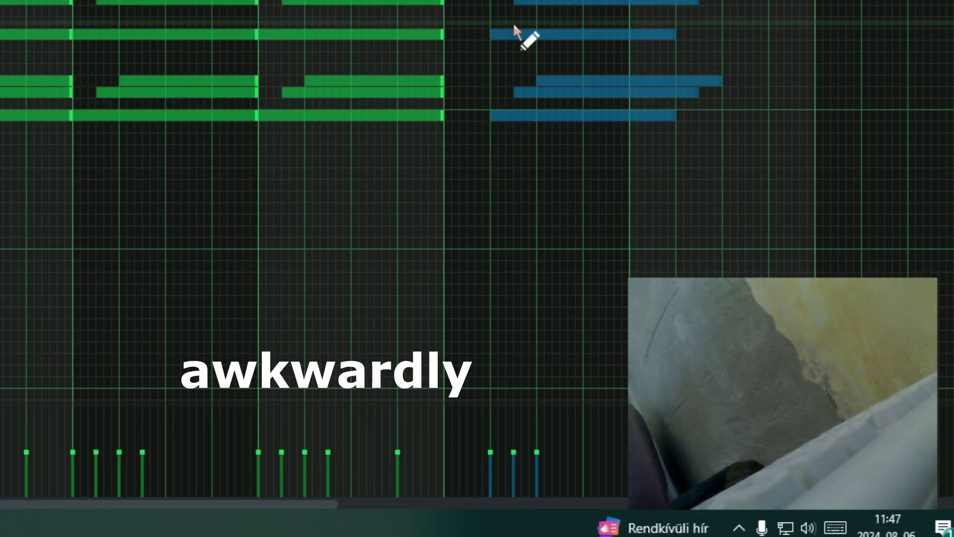
{"action": "left_click", "coordinate": [439, 154]}
{"action": "right_click", "coordinate": [472, 158]}
{"action": "left_click", "coordinate": [429, 180]}
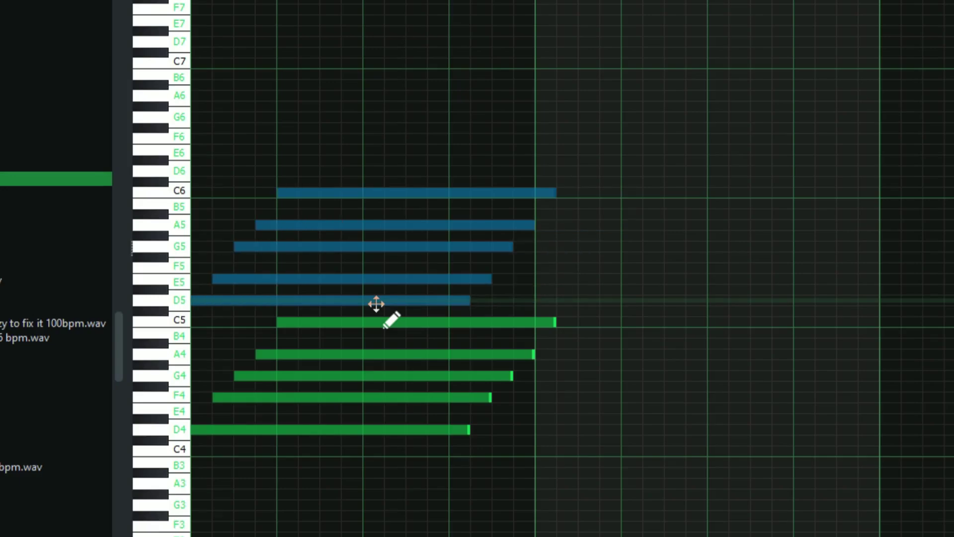
Shift the selected upper notes down an octave onto the lower group, then return them to the higher octave.
{"action": "key", "text": "ctrl+Down"}
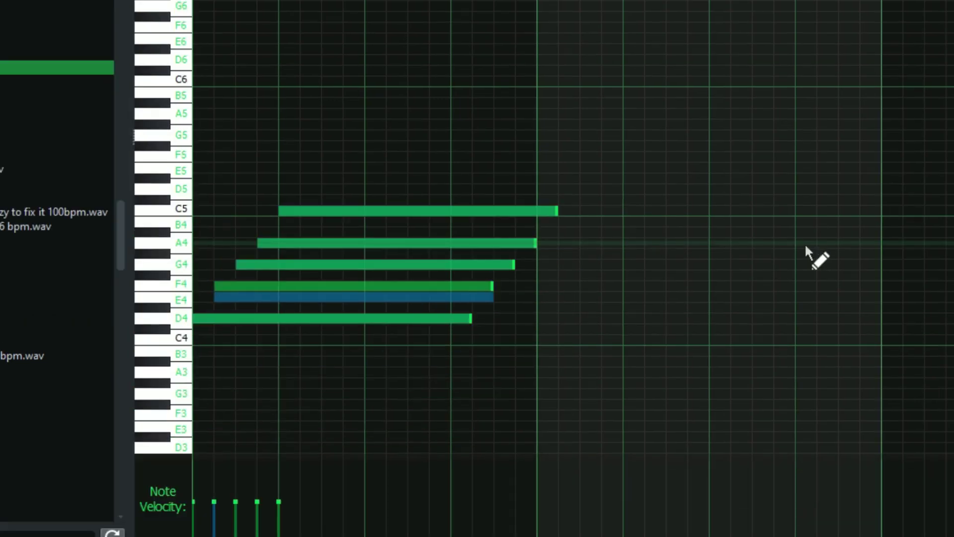
{"action": "key", "text": "Up"}
{"action": "key", "text": "Up"}
{"action": "key", "text": "Down"}
{"action": "key", "text": "Down"}
{"action": "key", "text": "ctrl+Up"}
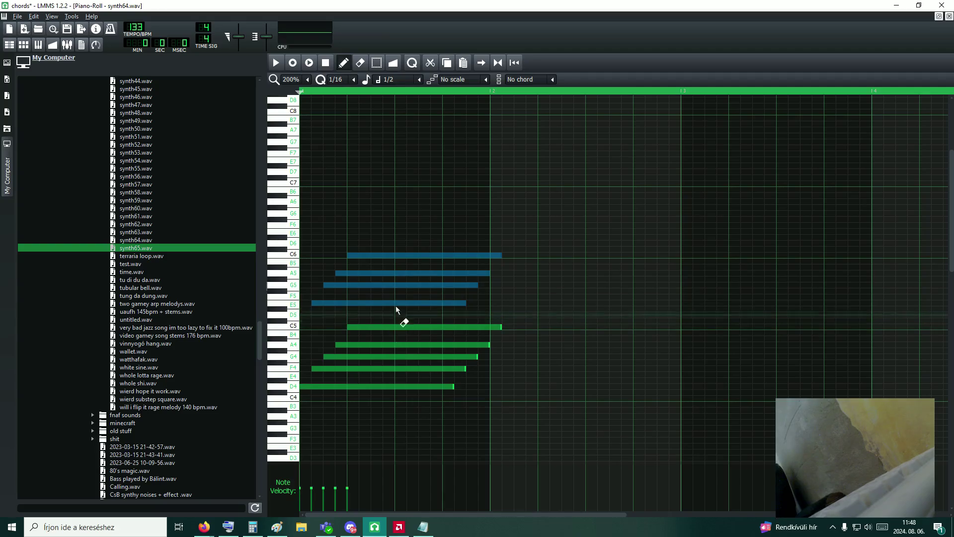
Lower the selected upper notes by an octave, then add an E5 note on top that lasts until the bar's end.
{"action": "key", "text": "ctrl+Down"}
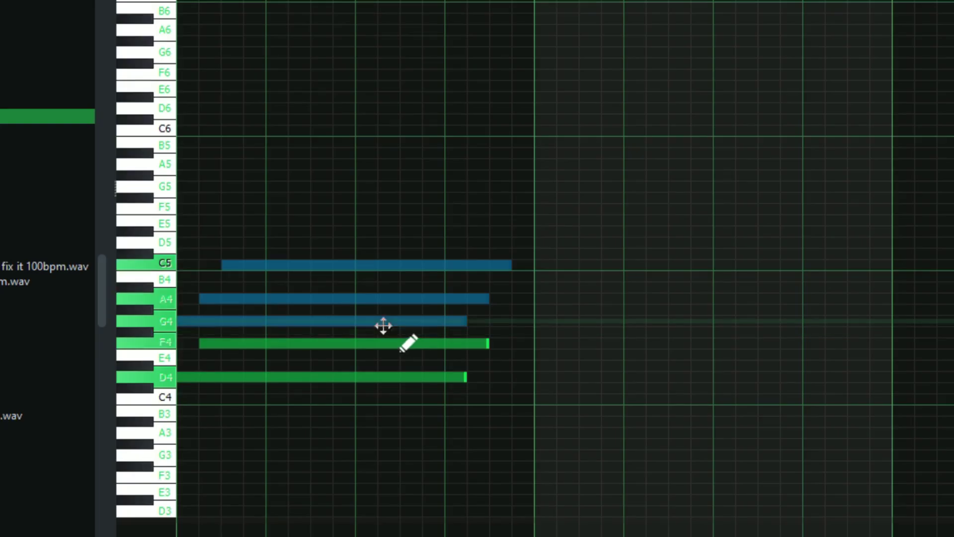
{"action": "left_click", "coordinate": [228, 220]}
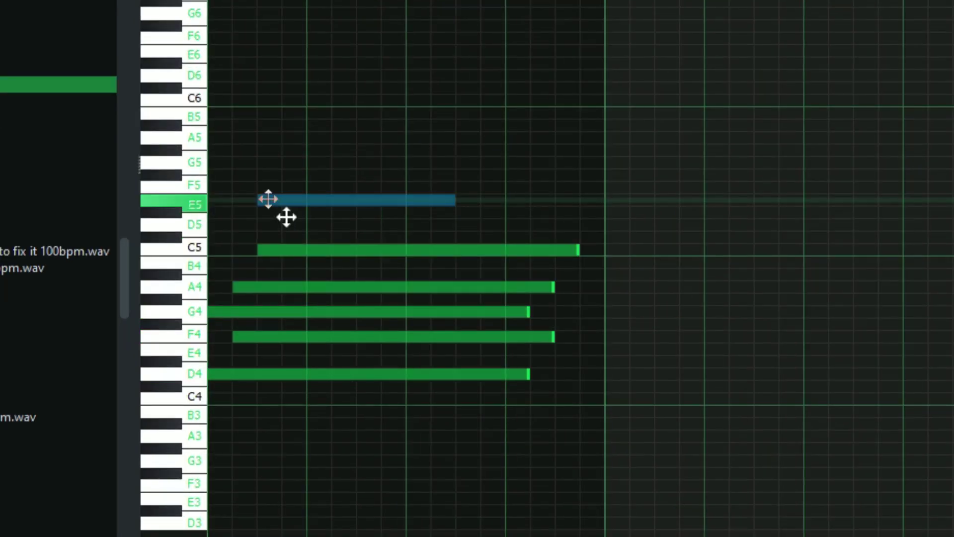
{"action": "left_click_drag", "start_coordinate": [398, 220], "coordinate": [511, 220]}
Transpose the whole chord upward in semitone steps and play it.
{"action": "key", "text": "ctrl+a"}
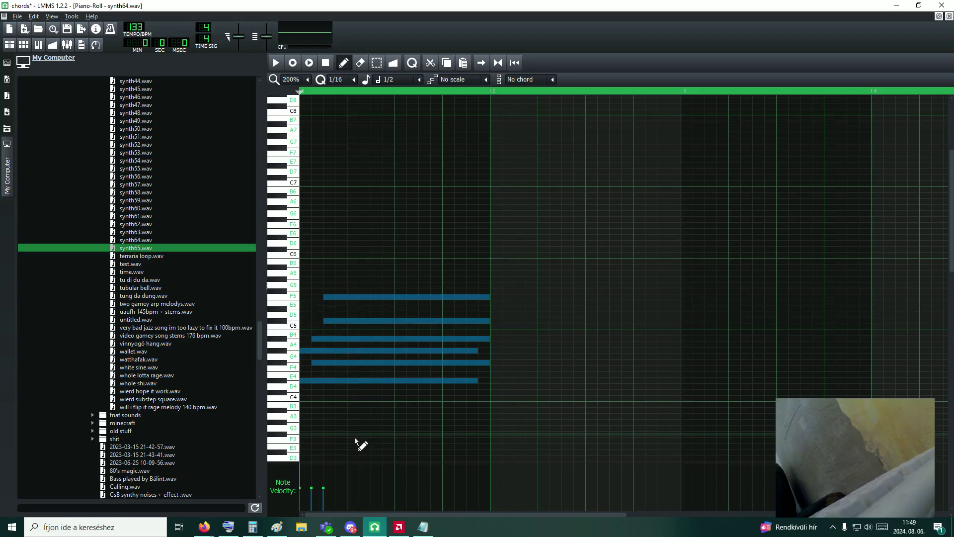
{"action": "key", "text": "Up"}
{"action": "key", "text": "Up"}
{"action": "key", "text": "Up"}
{"action": "key", "text": "Up"}
{"action": "key", "text": "Up"}
{"action": "key", "text": "Up"}
{"action": "key", "text": "Up"}
{"action": "key", "text": "Up"}
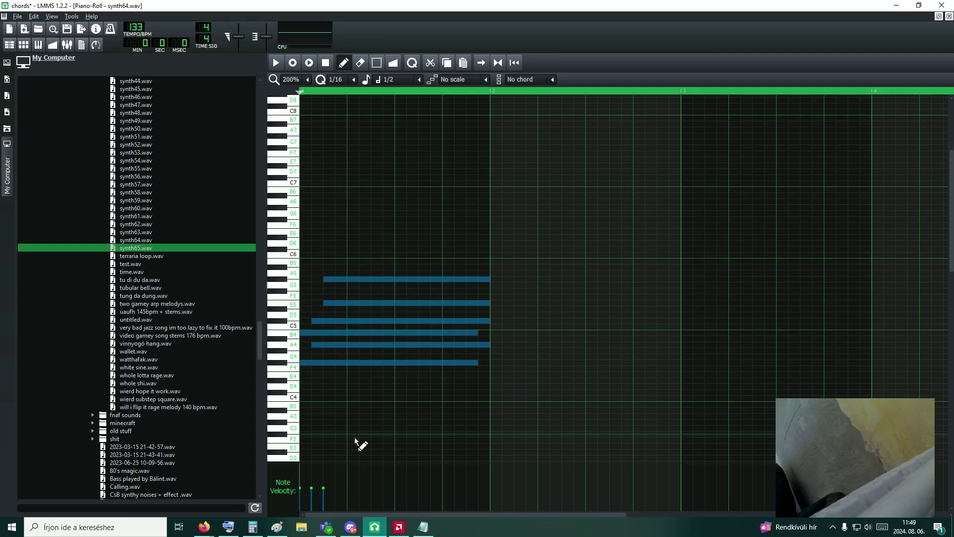
{"action": "key", "text": "space"}
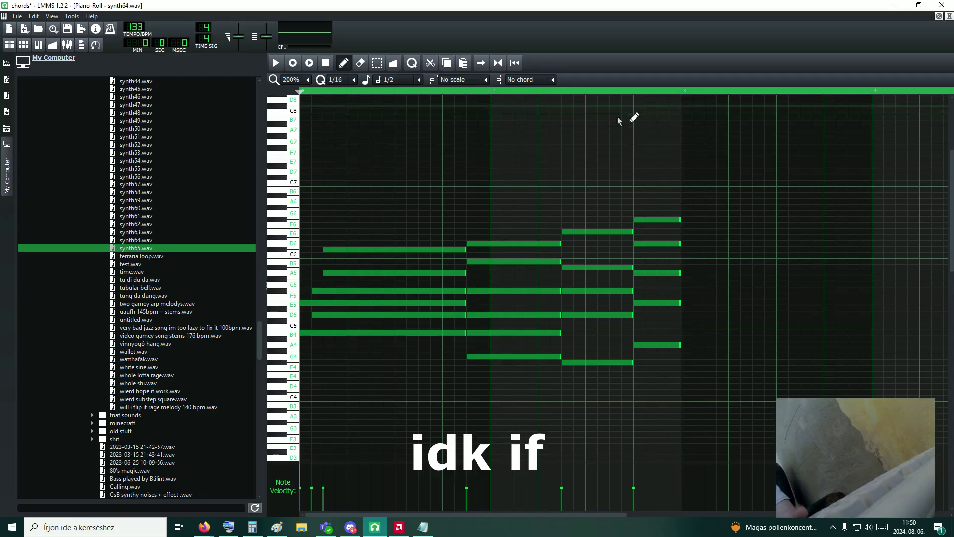
Examine the staggered note starts in the first chord and the chords that follow it.
{"action": "scroll", "coordinate": [368, 264], "scroll_direction": "up", "scroll_amount": 4}
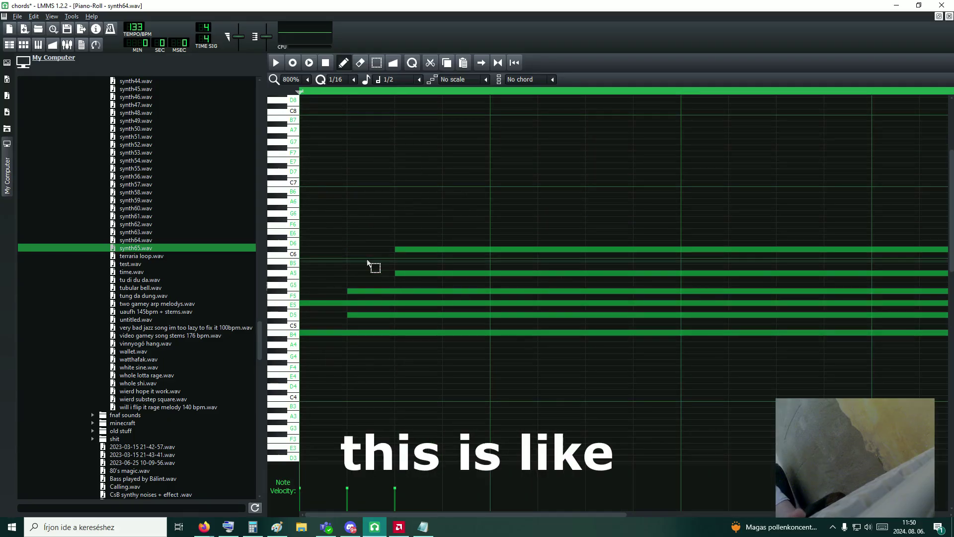
{"action": "scroll", "coordinate": [368, 263], "scroll_direction": "down", "scroll_amount": 1}
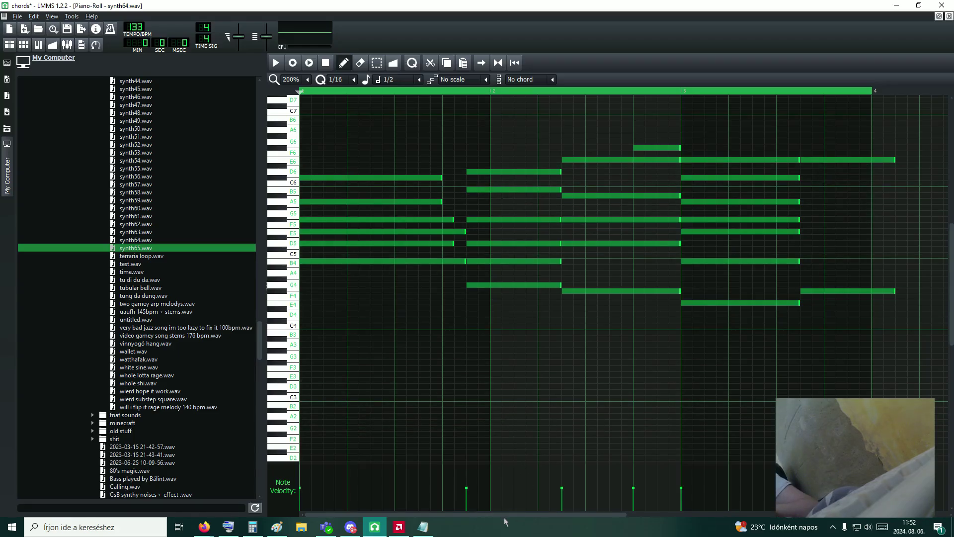
{"action": "left_click_drag", "start_coordinate": [504, 517], "coordinate": [631, 200]}
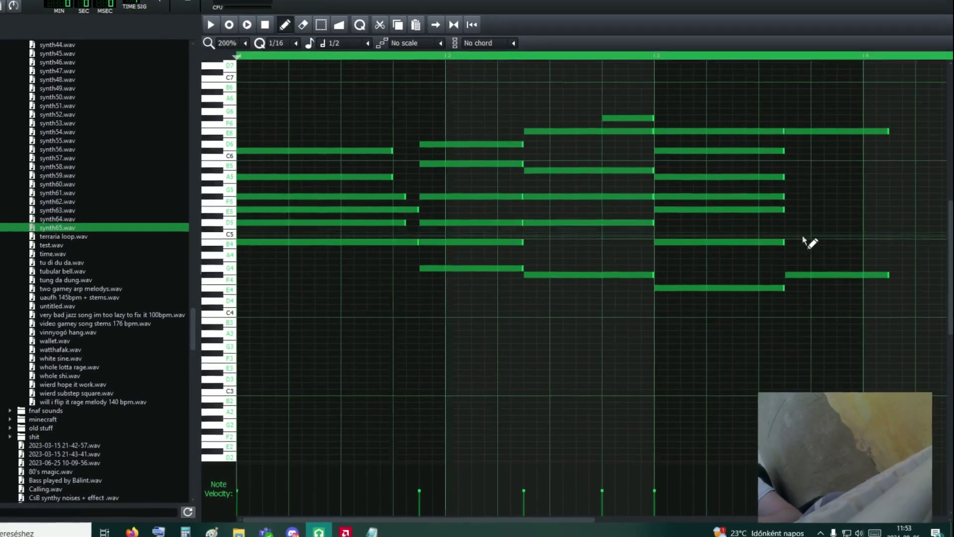
Redraw the last chord's upper notes above its bass note, with E6 on top.
{"action": "right_click", "coordinate": [850, 160]}
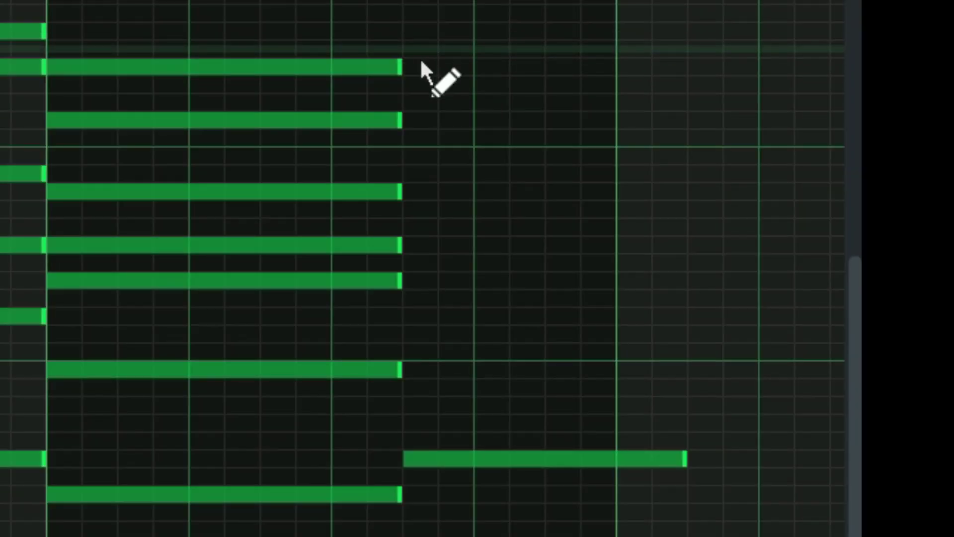
{"action": "left_click", "coordinate": [521, 88]}
{"action": "left_click_drag", "start_coordinate": [456, 86], "coordinate": [478, 65]}
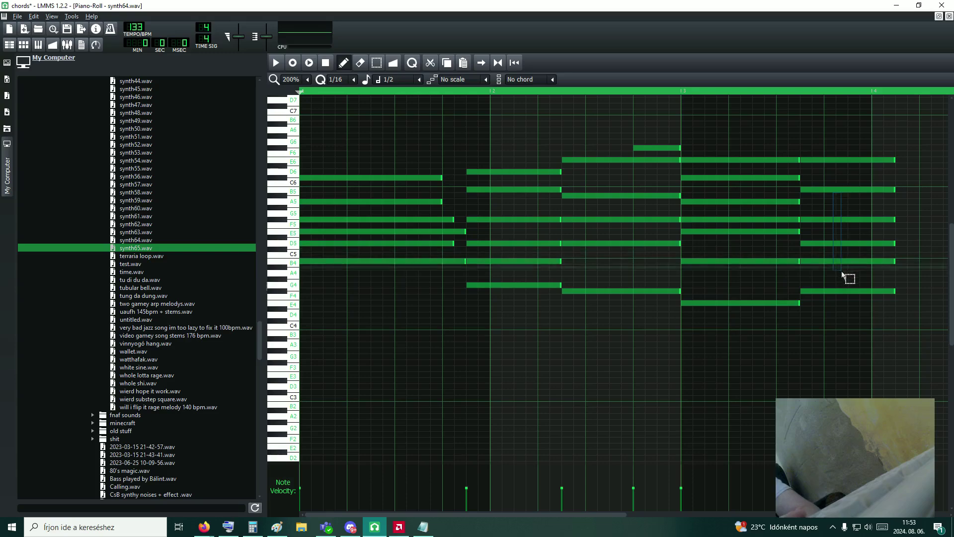
Raise the three middle notes of the last chord by a semitone and play the progression.
{"action": "left_click_drag", "start_coordinate": [841, 273], "coordinate": [843, 275]}
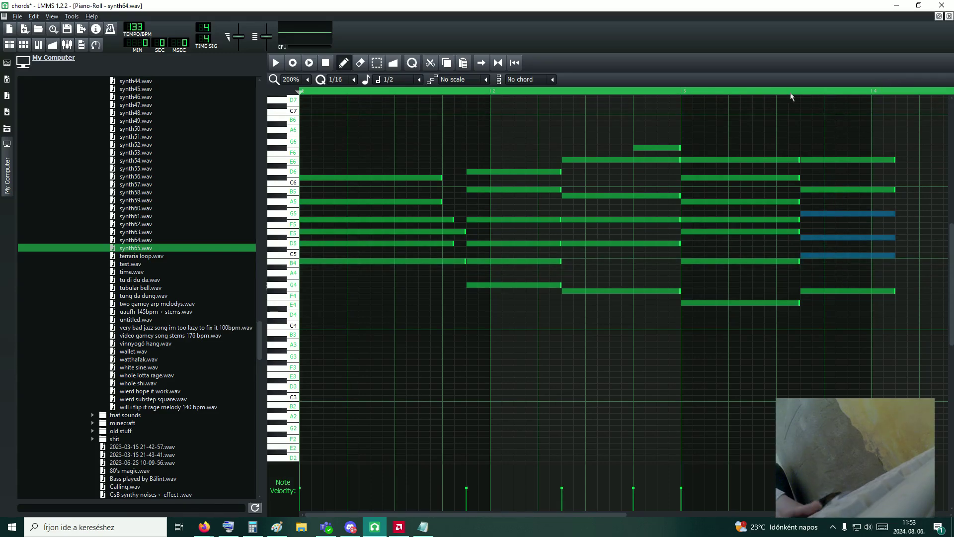
{"action": "key", "text": "space"}
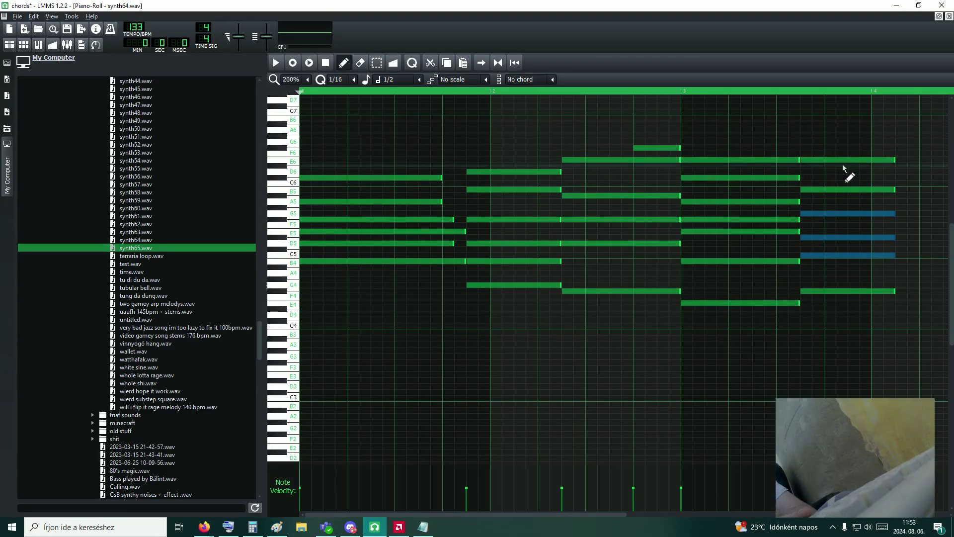
{"action": "left_click_drag", "start_coordinate": [442, 300], "coordinate": [590, 293]}
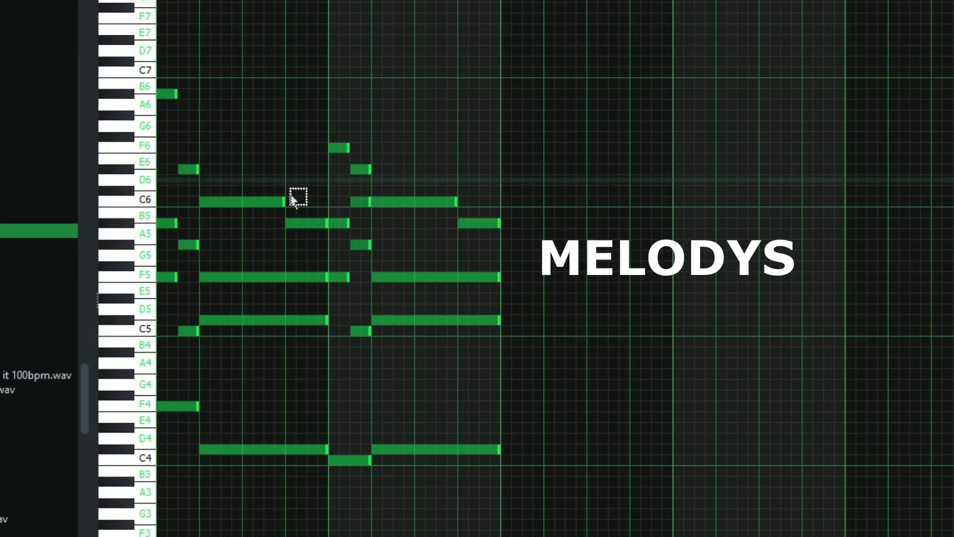
Examine the short melody notes above the sustained chords through to the end of the phrase.
{"action": "scroll", "coordinate": [339, 213], "scroll_direction": "up", "scroll_amount": 2}
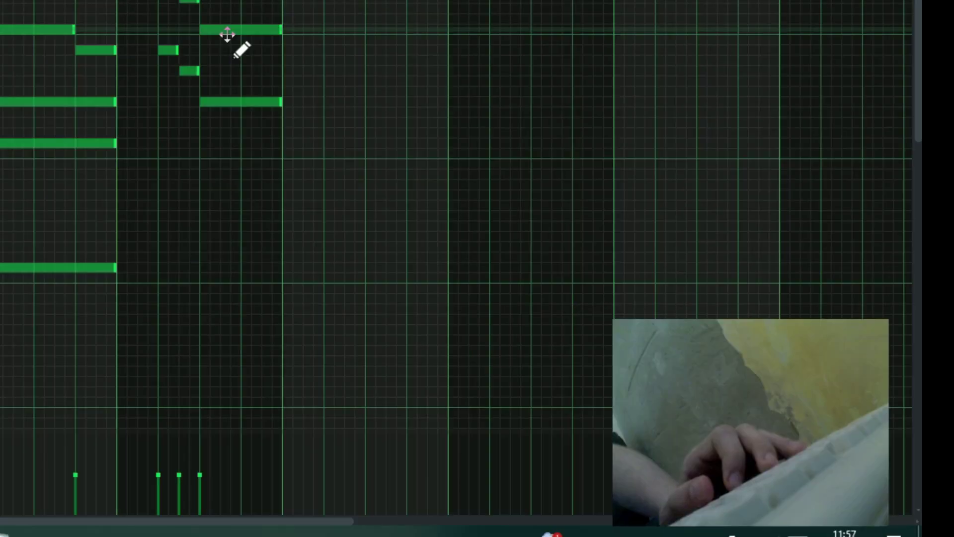
{"action": "left_click_drag", "start_coordinate": [228, 32], "coordinate": [323, 3]}
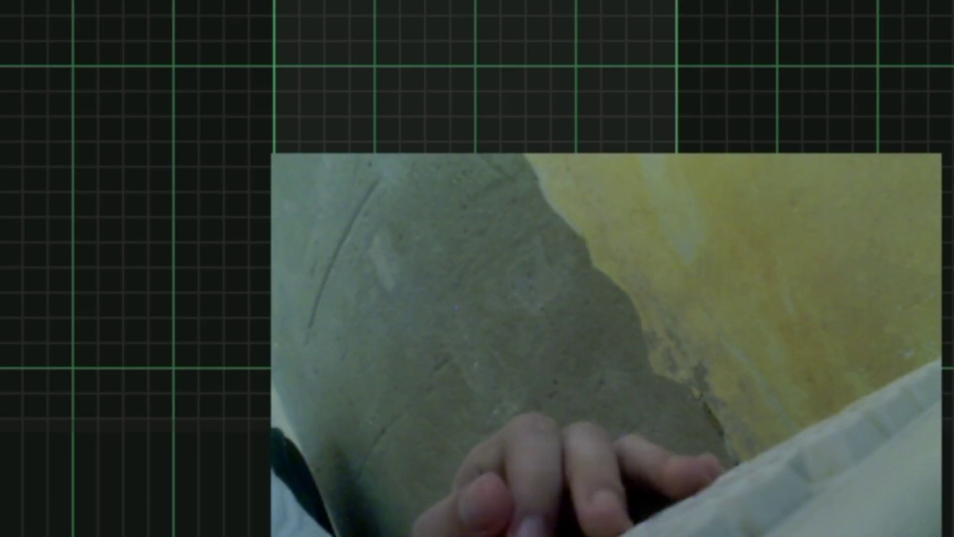
{"action": "right_click", "coordinate": [562, 273]}
{"action": "right_click", "coordinate": [532, 255]}
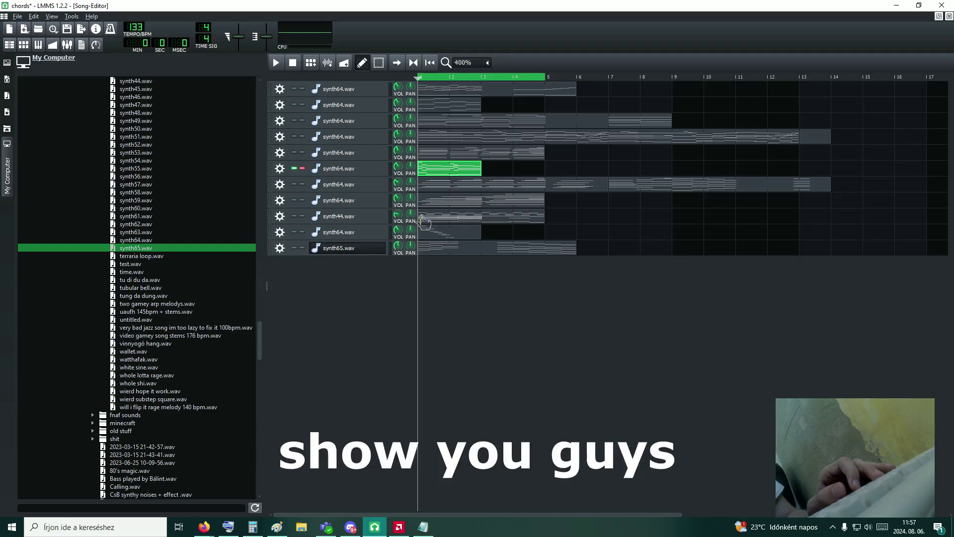
Open the synth65.wav track's pattern from the Song-Editor and view its two-bar melody in the piano roll.
{"action": "double_click", "coordinate": [433, 248]}
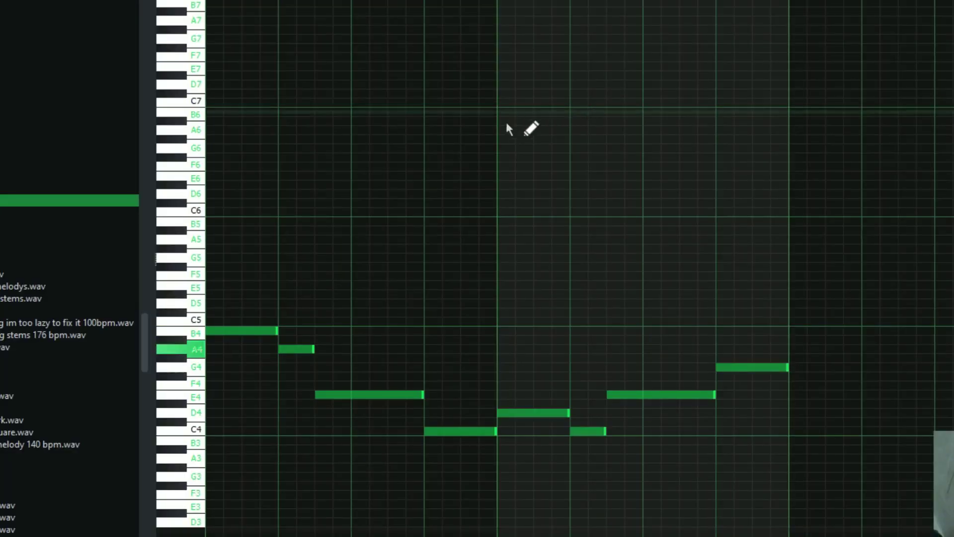
{"action": "scroll", "coordinate": [492, 218], "scroll_direction": "up", "scroll_amount": 1}
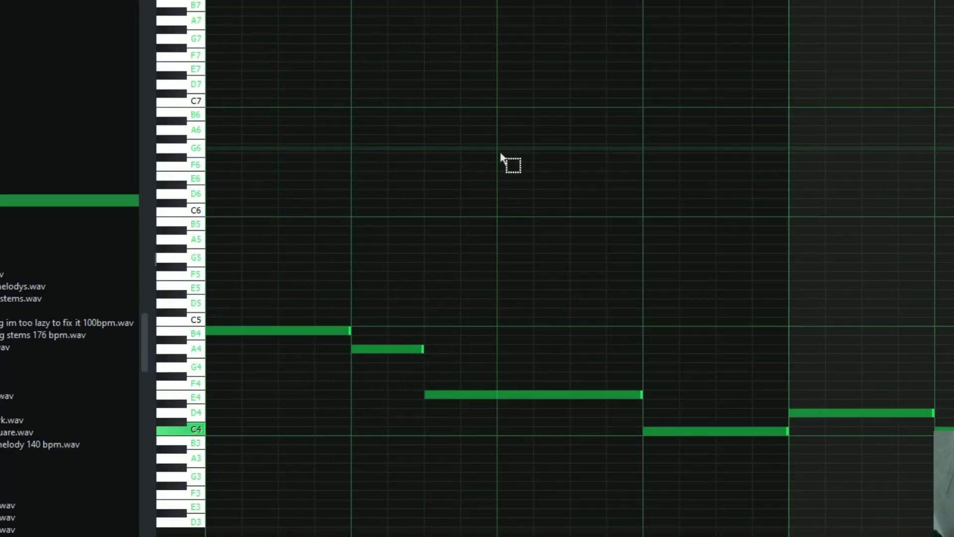
{"action": "scroll", "coordinate": [501, 158], "scroll_direction": "down", "scroll_amount": 2}
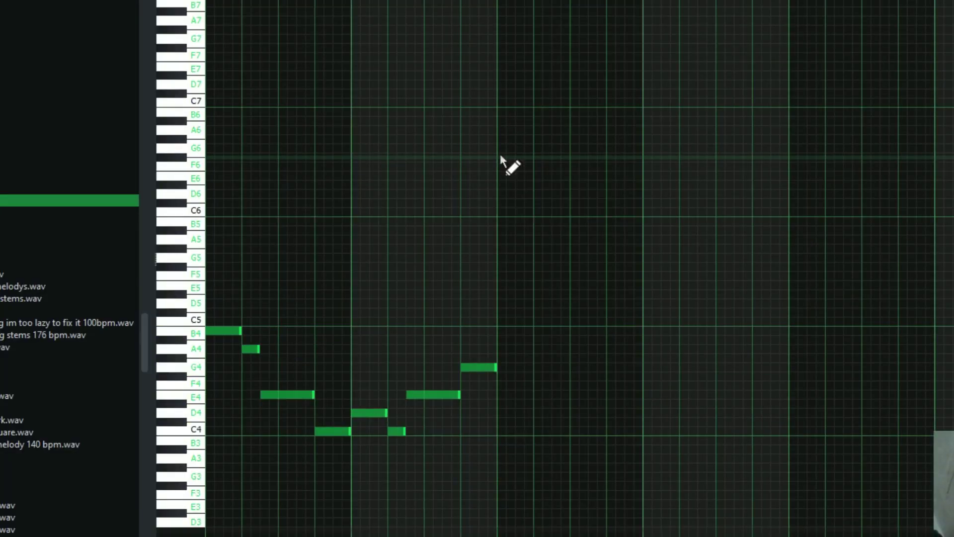
{"action": "scroll", "coordinate": [499, 157], "scroll_direction": "up", "scroll_amount": 1}
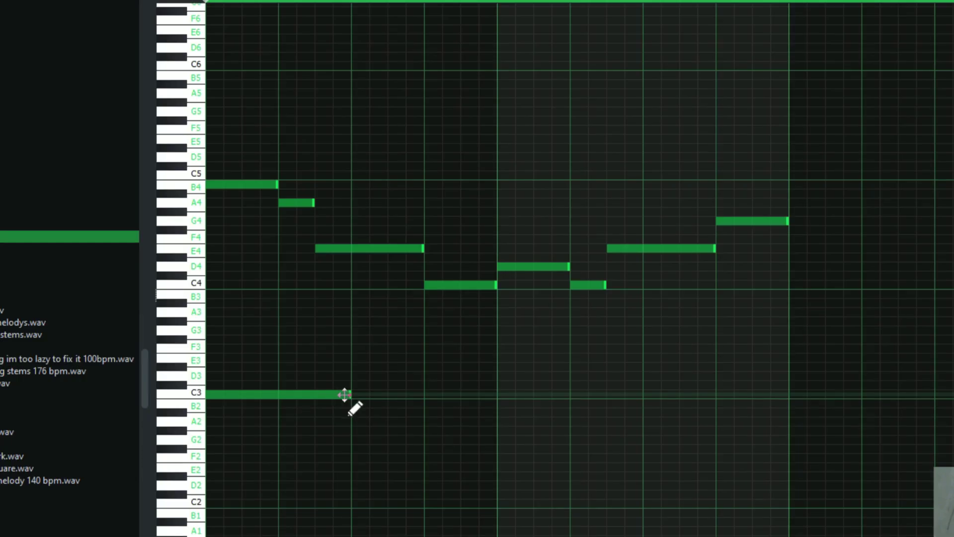
Add sustained F3 and E3 bass notes under the two bars and a G5, A5, E5, D5 line above the first bar.
{"action": "left_click_drag", "start_coordinate": [344, 394], "coordinate": [572, 408]}
{"action": "mouse_move", "coordinate": [456, 393]}
{"action": "left_mouse_down"}
{"action": "mouse_move", "coordinate": [457, 351]}
{"action": "mouse_move", "coordinate": [784, 382]}
{"action": "left_mouse_up"}
{"action": "left_click", "coordinate": [214, 111]}
{"action": "left_click", "coordinate": [285, 93]}
{"action": "left_click", "coordinate": [323, 140]}
{"action": "left_click", "coordinate": [419, 141]}
Continue the upper line through the second bar with C5, a short D5 and a longer A4.
{"action": "left_click_drag", "start_coordinate": [580, 142], "coordinate": [497, 142]}
{"action": "left_click", "coordinate": [503, 162]}
{"action": "left_click_drag", "start_coordinate": [664, 162], "coordinate": [581, 163]}
{"action": "left_click", "coordinate": [587, 142]}
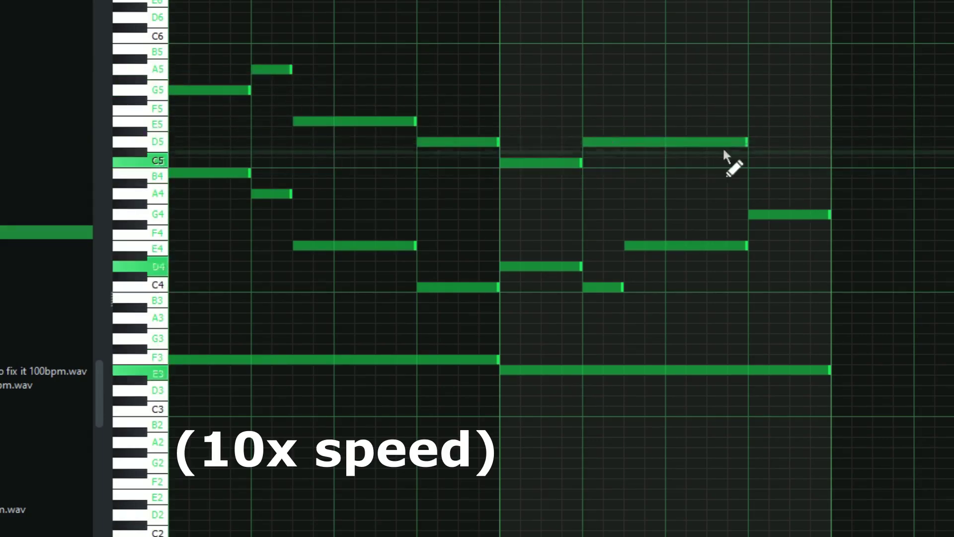
{"action": "left_click_drag", "start_coordinate": [746, 142], "coordinate": [622, 142]}
{"action": "left_click", "coordinate": [628, 193]}
{"action": "left_click_drag", "start_coordinate": [788, 195], "coordinate": [747, 195]}
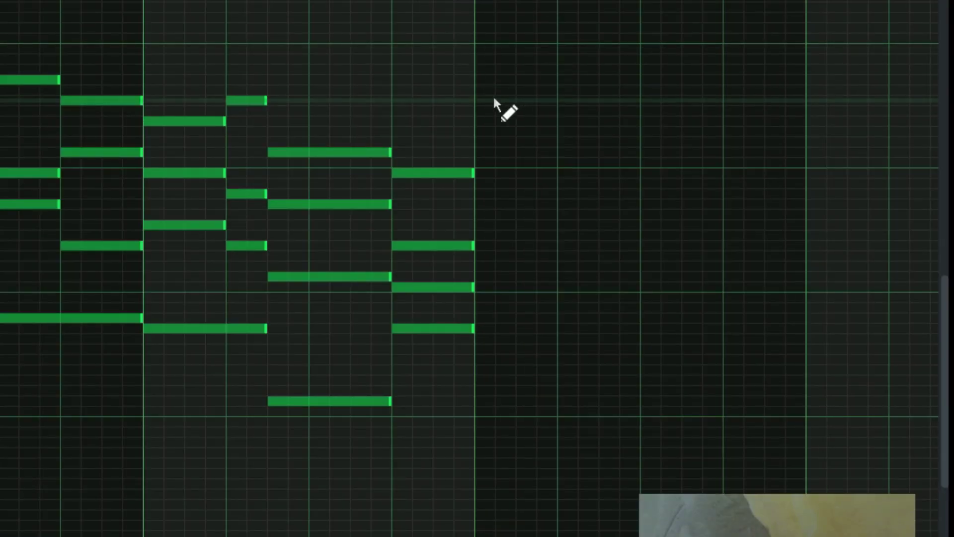
Select the four notes of the phrase's final chord and move them about one bar later.
{"action": "left_click_drag", "start_coordinate": [494, 100], "coordinate": [479, 433]}
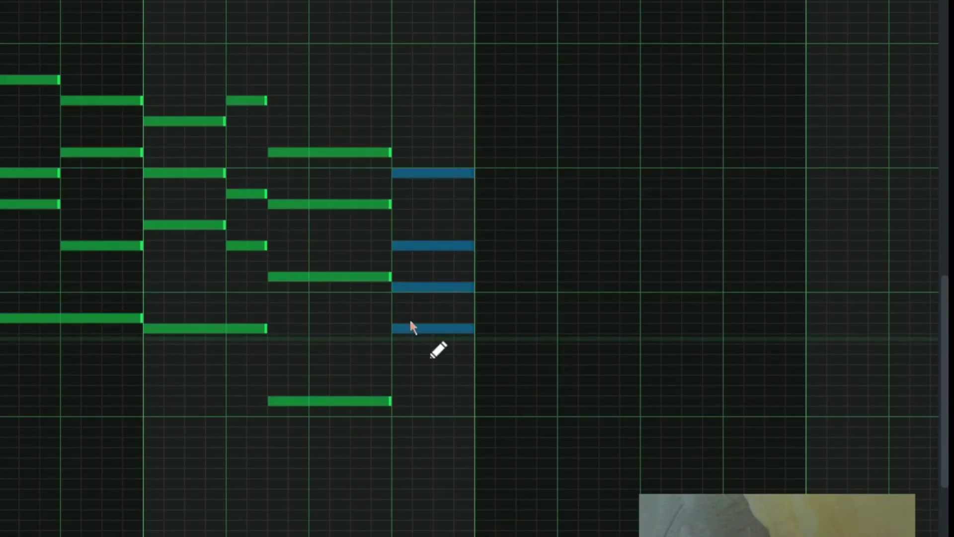
{"action": "left_click_drag", "start_coordinate": [409, 326], "coordinate": [737, 340]}
{"action": "key", "text": "ctrl+d"}
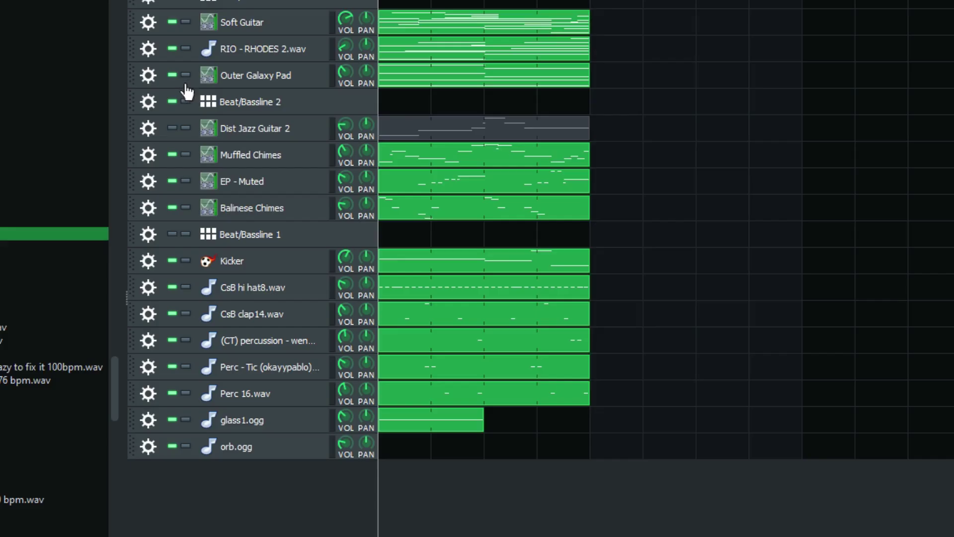
Solo the Outer Galaxy Pad track and play its sustained chords in the piano roll.
{"action": "left_click", "coordinate": [185, 75]}
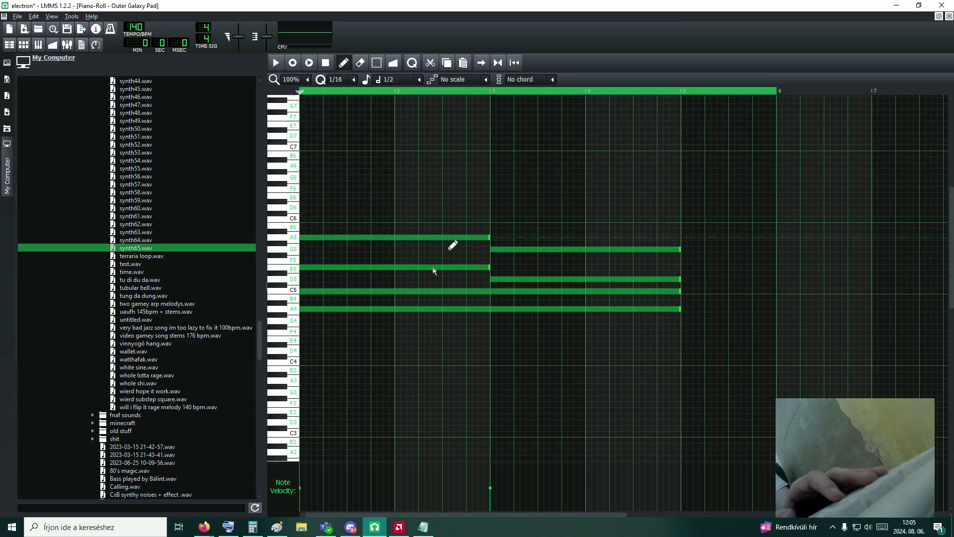
{"action": "key", "text": "space"}
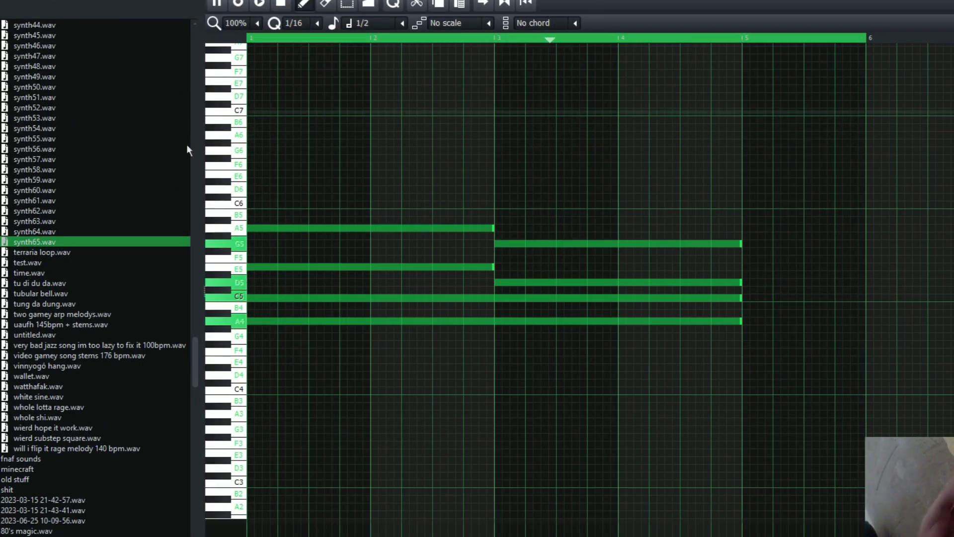
{"action": "key", "text": "Up"}
{"action": "key", "text": "Up"}
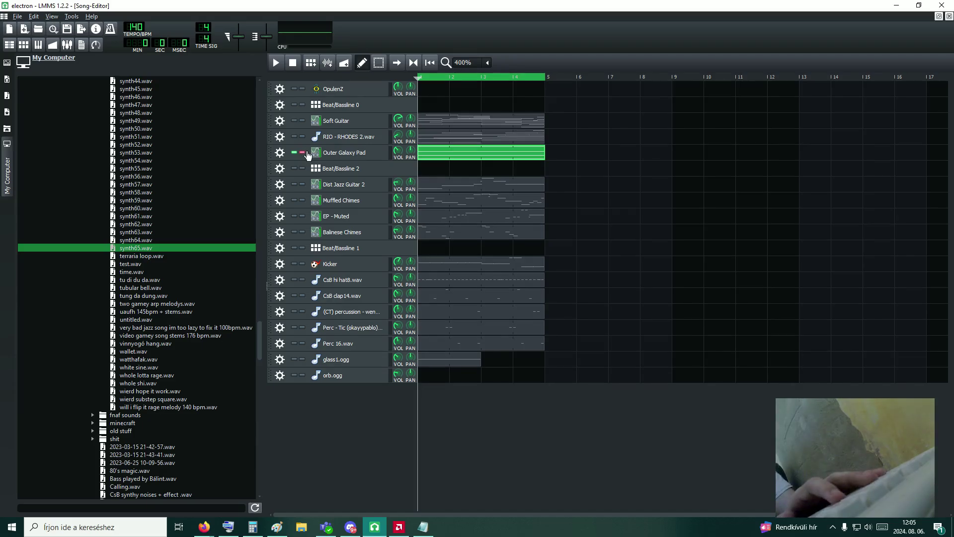
Lower the Outer Galaxy Pad's volume during playback of the full arrangement, and solo the pad track again.
{"action": "left_click", "coordinate": [304, 153]}
{"action": "key", "text": "space"}
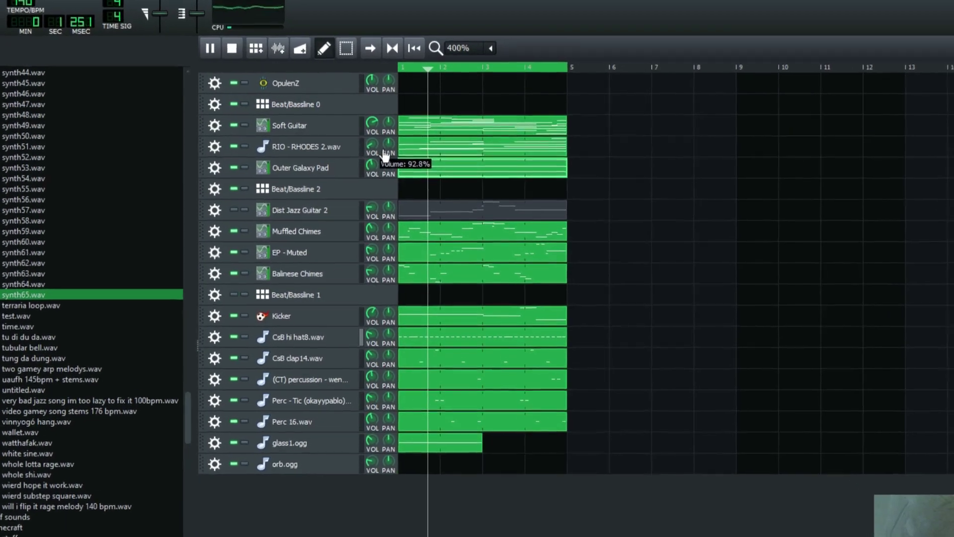
{"action": "left_click_drag", "start_coordinate": [384, 154], "coordinate": [381, 165]}
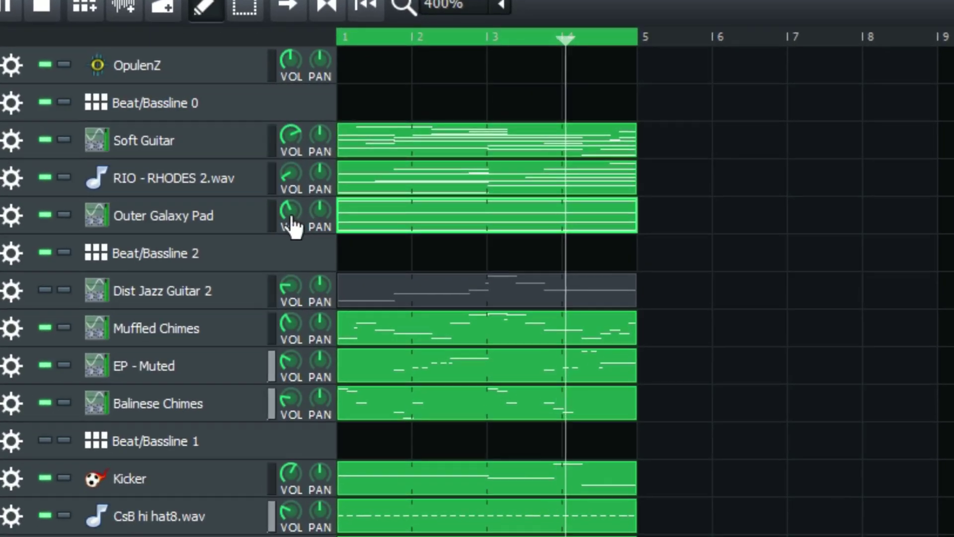
{"action": "left_click", "coordinate": [65, 215]}
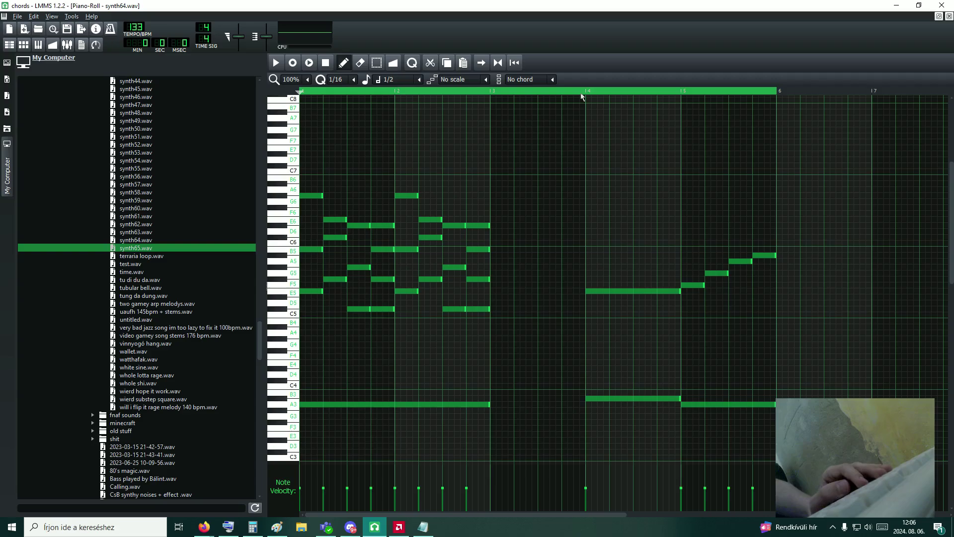
Examine the short stacked notes and the sustained chord progression in the synth64.wav patterns.
{"action": "left_click", "coordinate": [581, 95]}
{"action": "scroll", "coordinate": [632, 208], "scroll_direction": "down", "scroll_amount": 2}
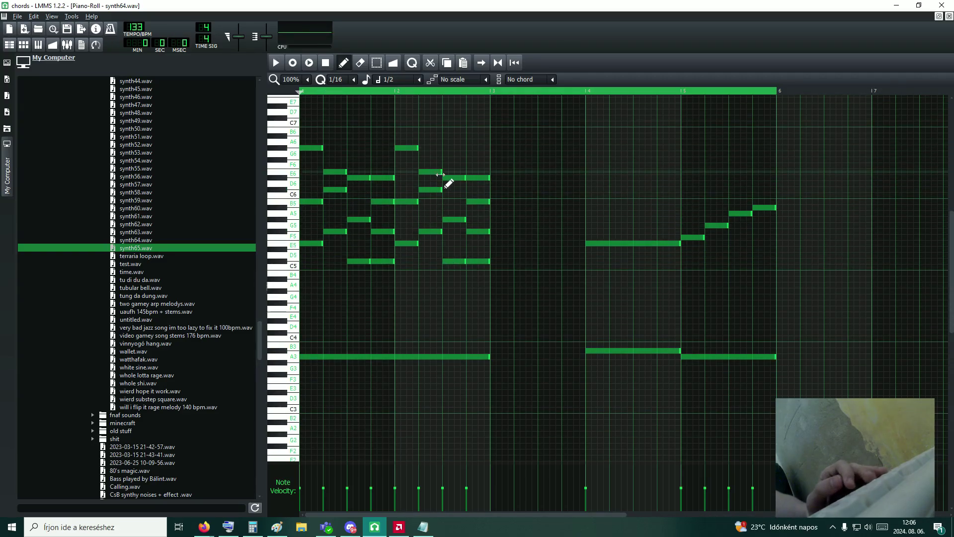
{"action": "key", "text": "ctrl+z"}
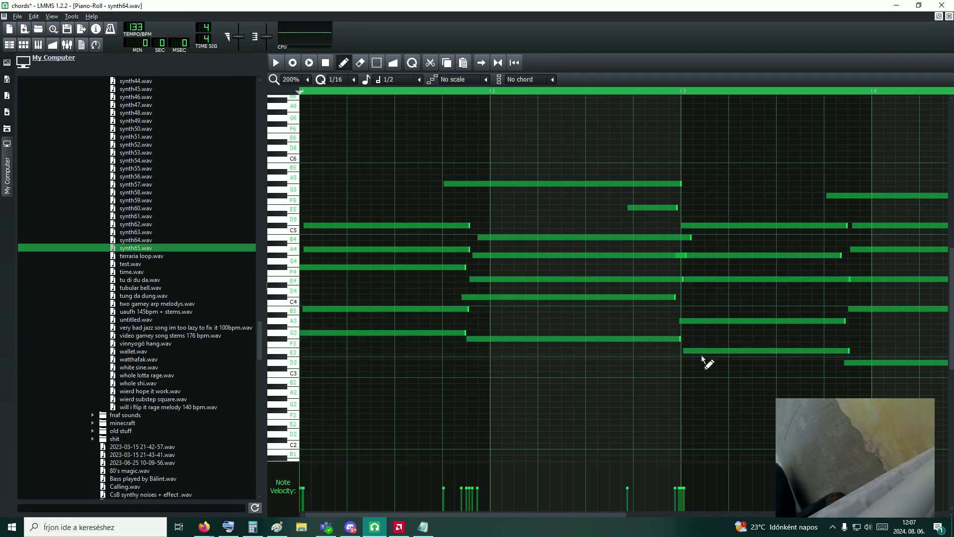
{"action": "left_click_drag", "start_coordinate": [705, 351], "coordinate": [721, 344]}
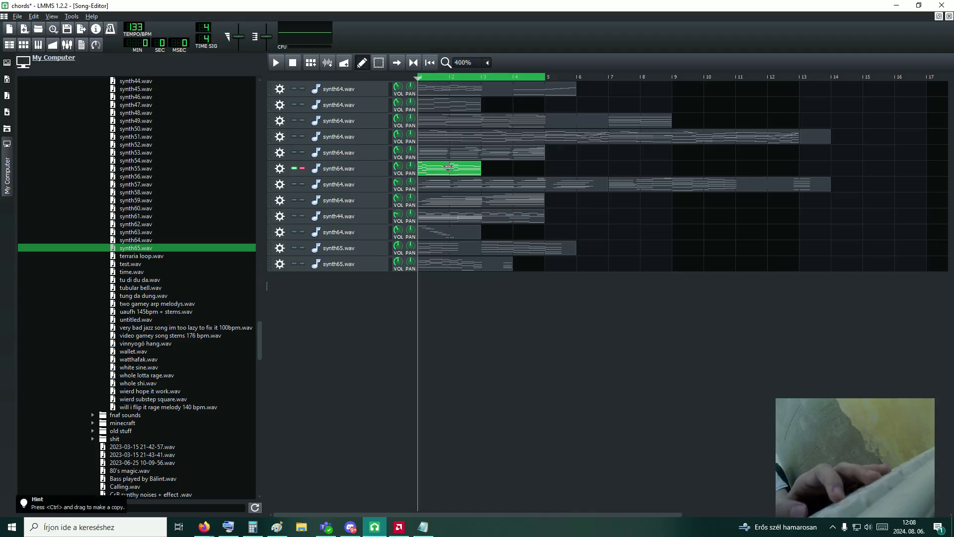
Open further synth64.wav and synth65.wav patterns from the Song-Editor and play their chord progressions in the piano roll.
{"action": "double_click", "coordinate": [454, 230]}
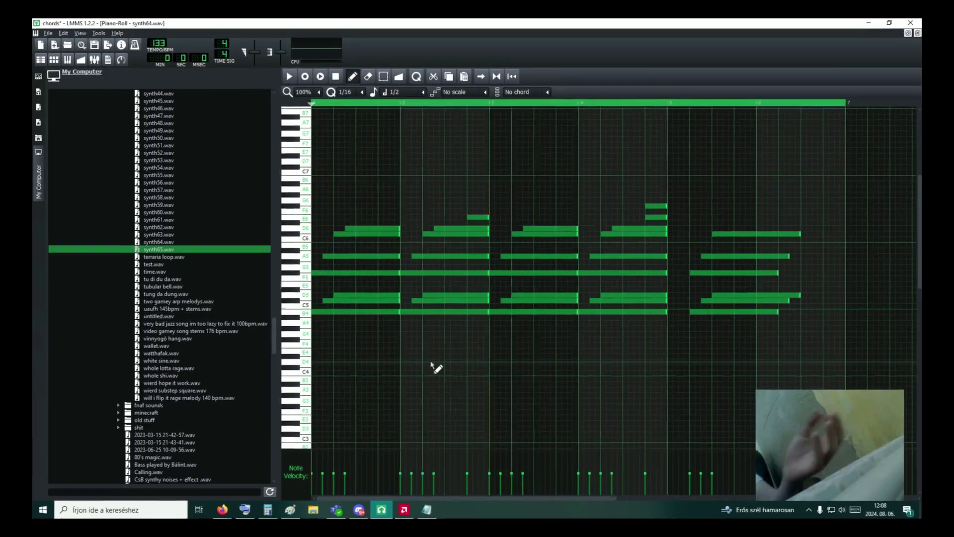
{"action": "key", "text": "space"}
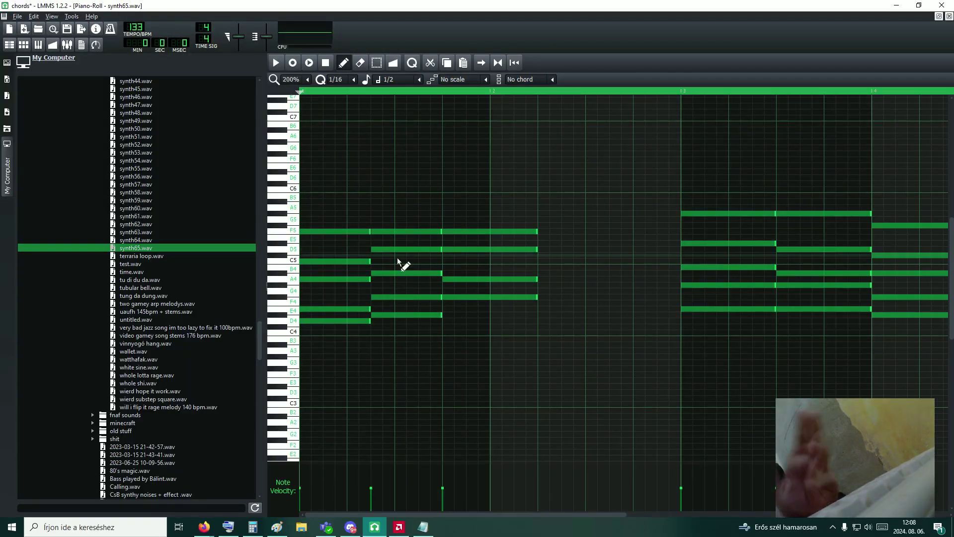
{"action": "key", "text": "space"}
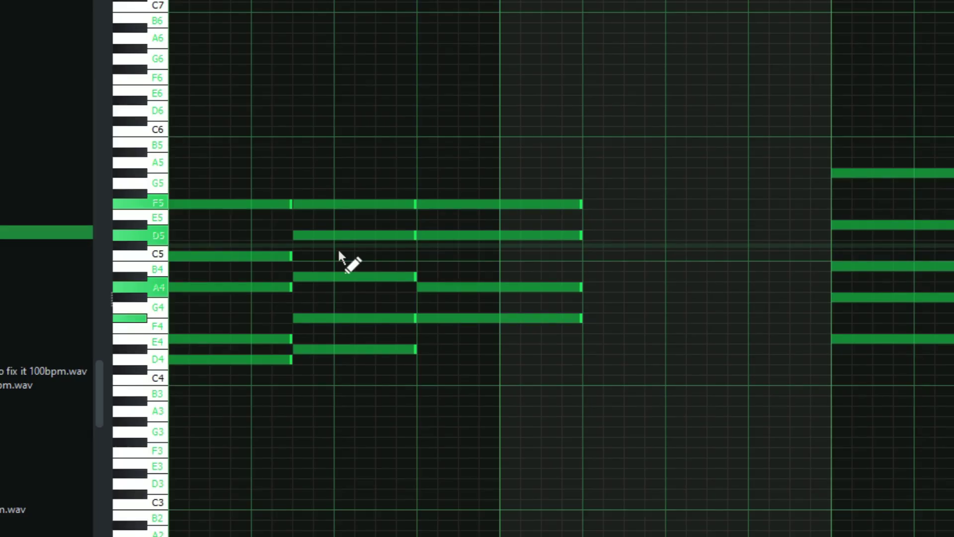